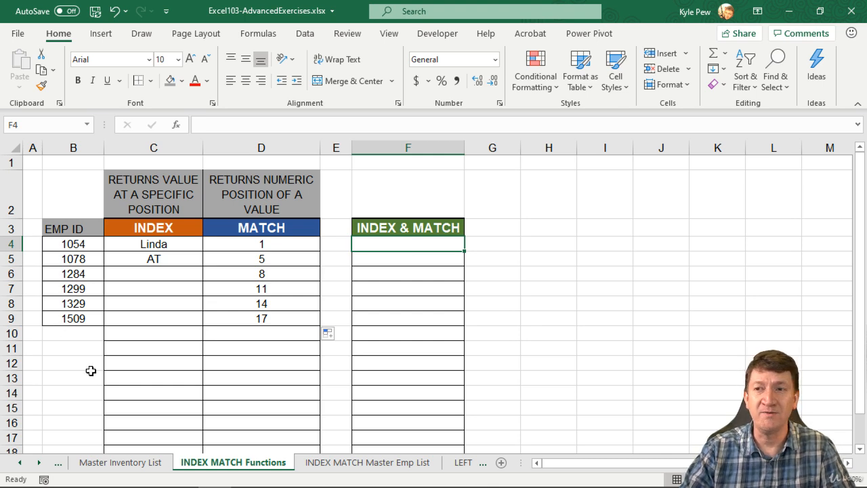
Review the VLOOKUP Function sheet and return to the INDEX MATCH Functions sheet
left_click(21, 463)
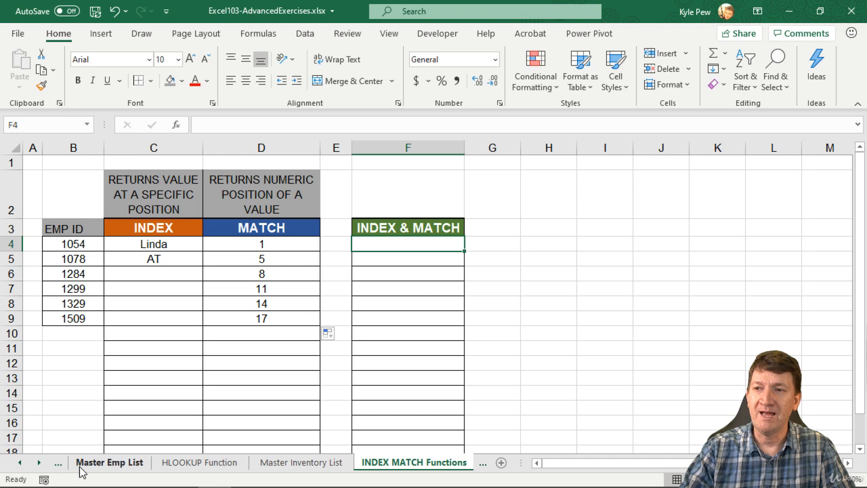
left_click(21, 462)
left_click(129, 463)
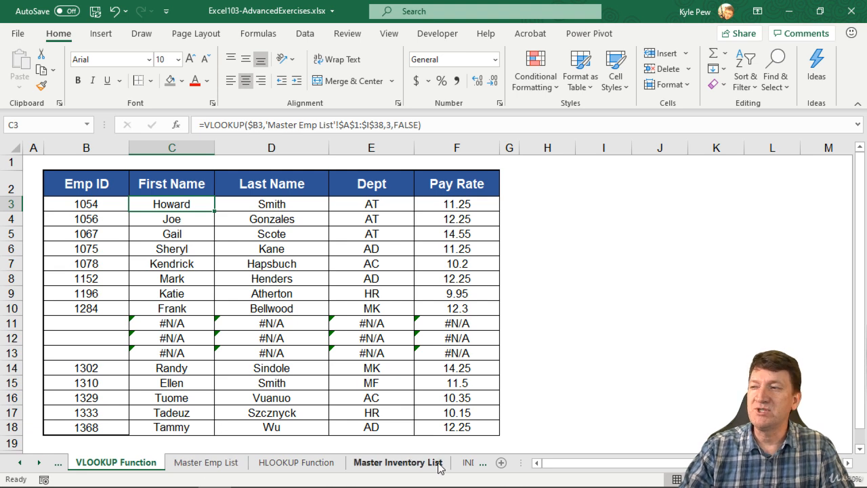
left_click(466, 462)
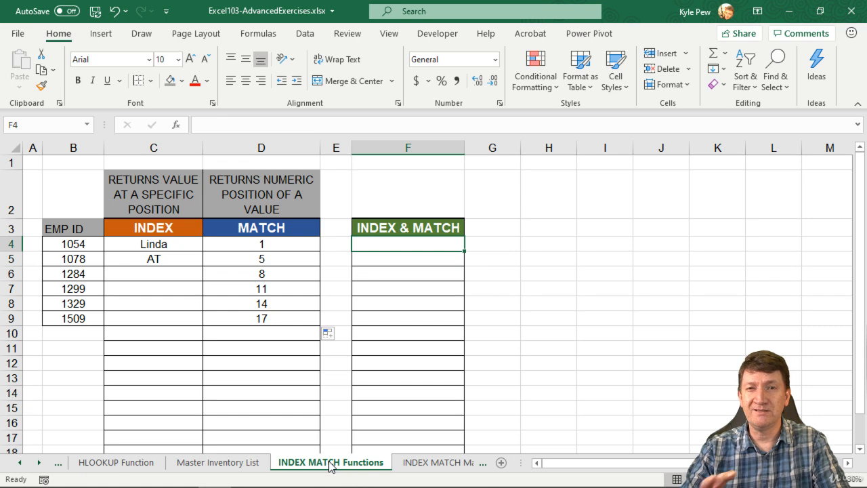
On the INDEX MATCH Master Emp List sheet, move the Emp ID column between the Dept and E-mail columns
left_click(416, 464)
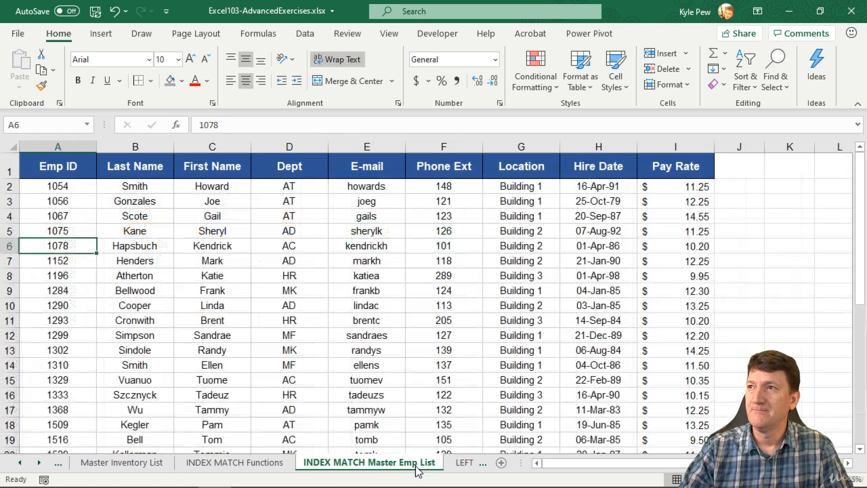
left_click(69, 146)
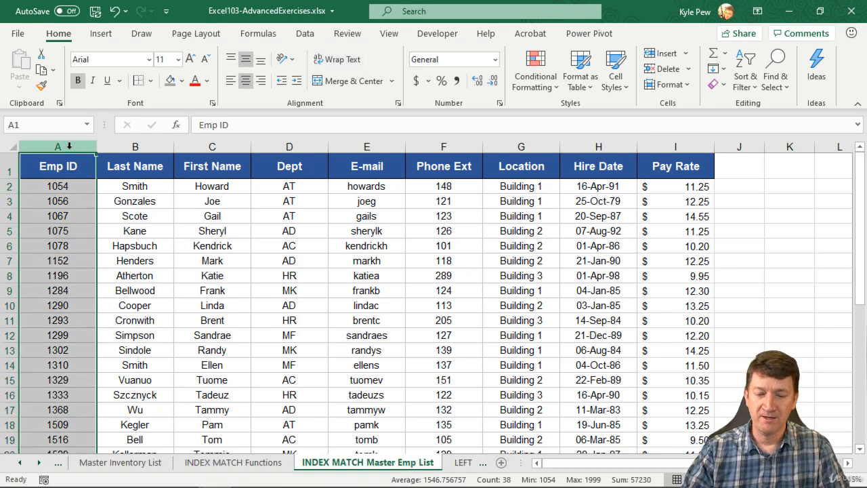
key("ctrl+c")
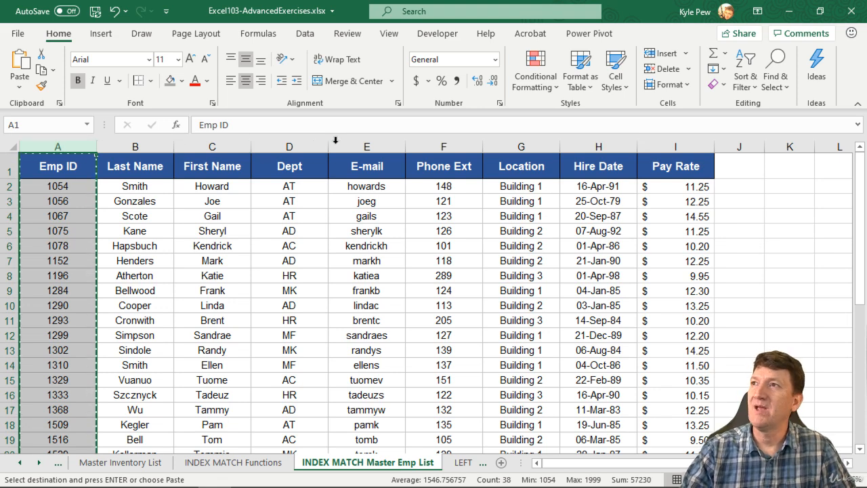
left_click(378, 145)
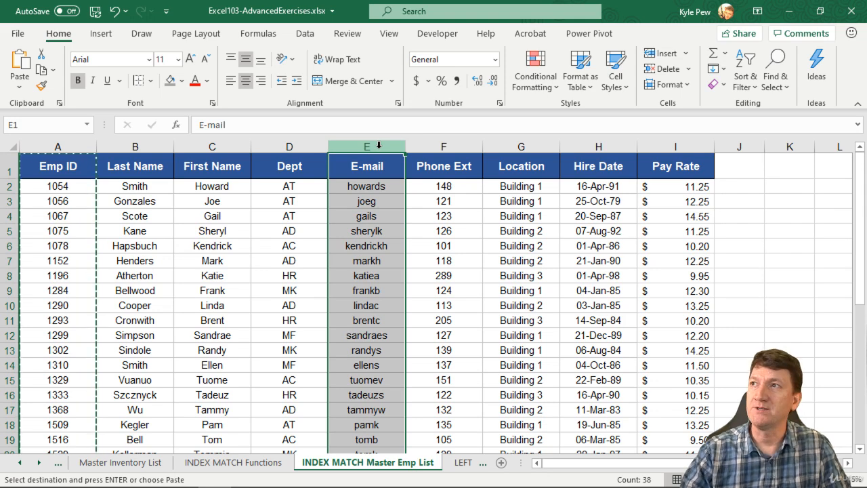
right_click(379, 145)
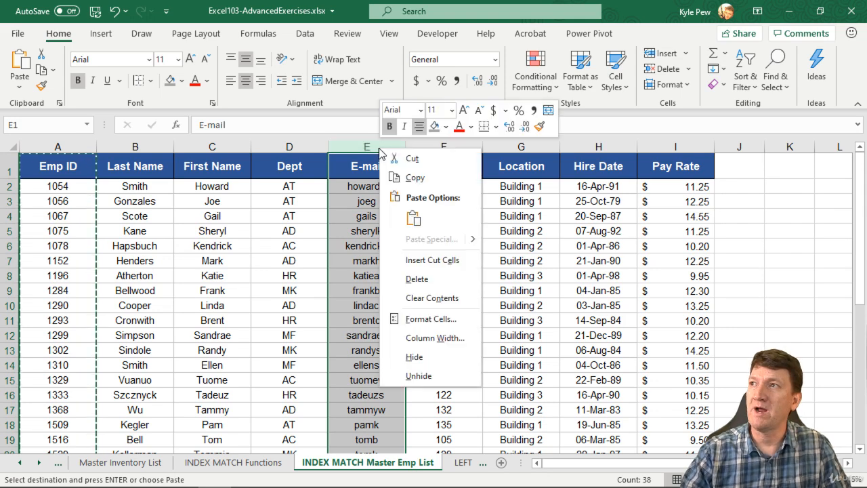
left_click(437, 260)
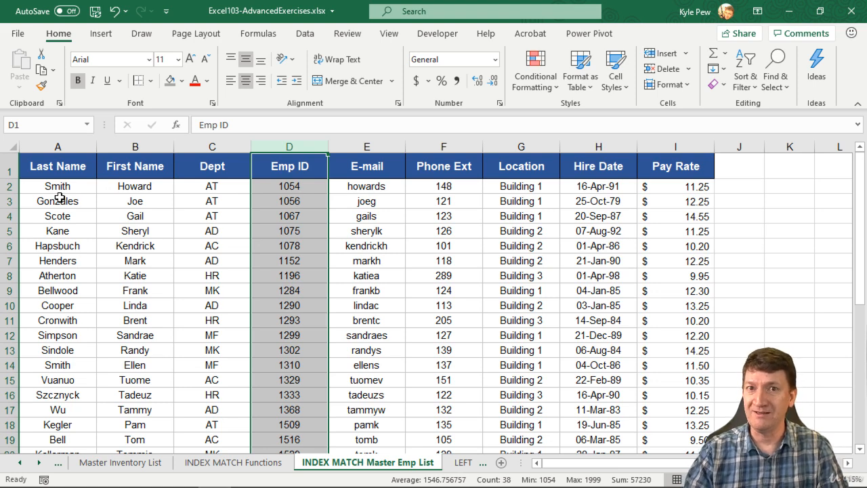
left_click(279, 194)
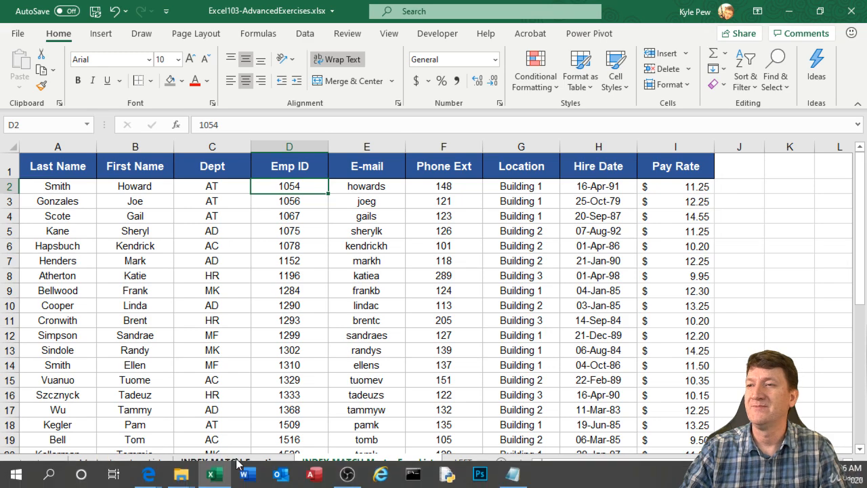
Start an INDEX function in cell F4 of the INDEX MATCH Functions sheet, using the array,row_num,column_num argument list
left_click(239, 462)
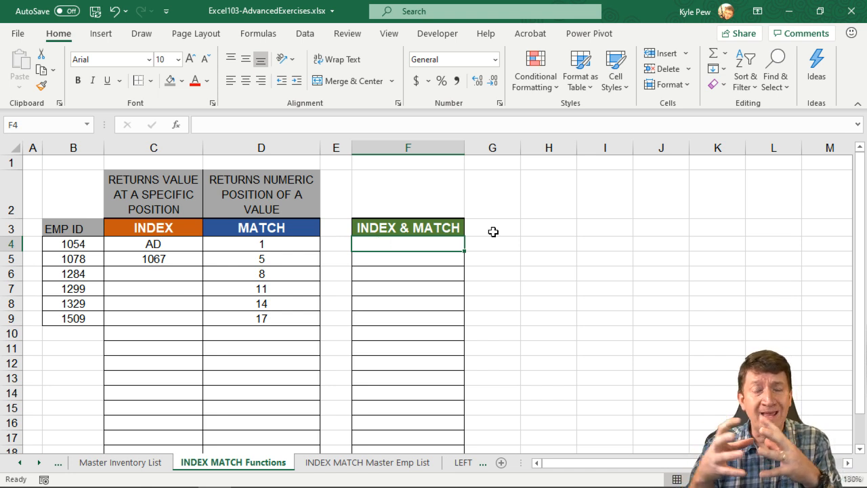
type("=")
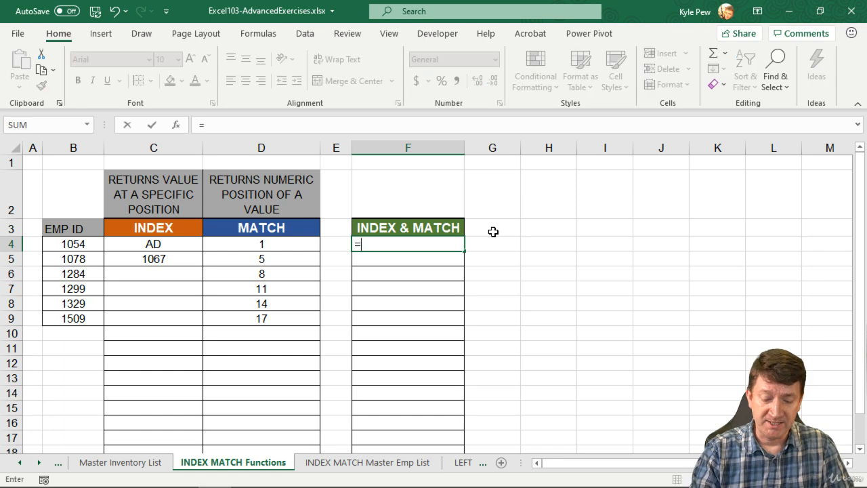
type("index(")
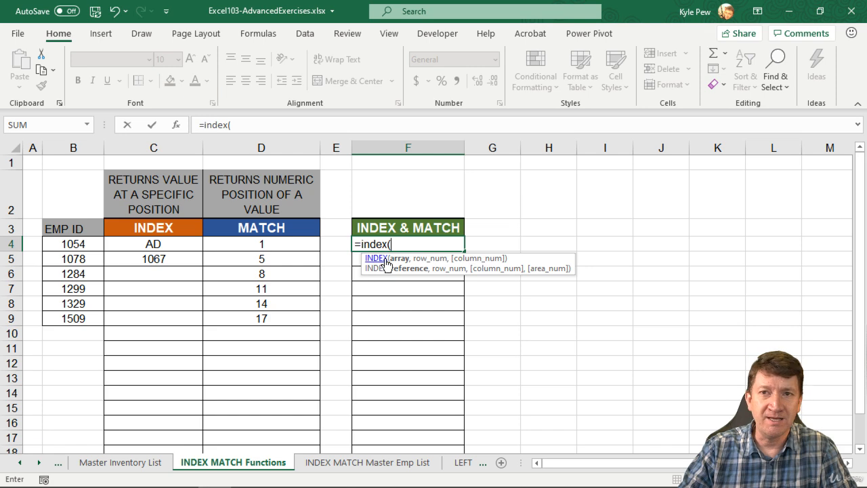
left_click(176, 127)
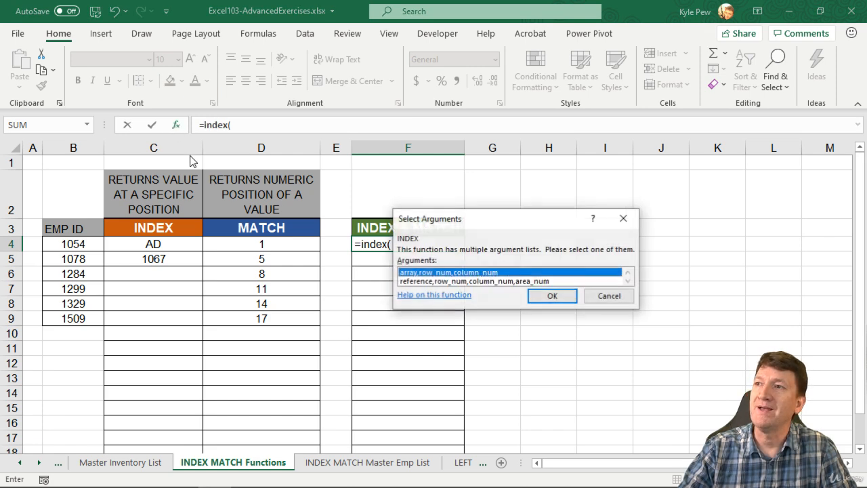
left_click(536, 295)
Set INDEX's Array argument to the Dept column on INDEX MATCH Master Emp List as the absolute range $C$1:$C$38
left_click_drag(402, 174, 372, 272)
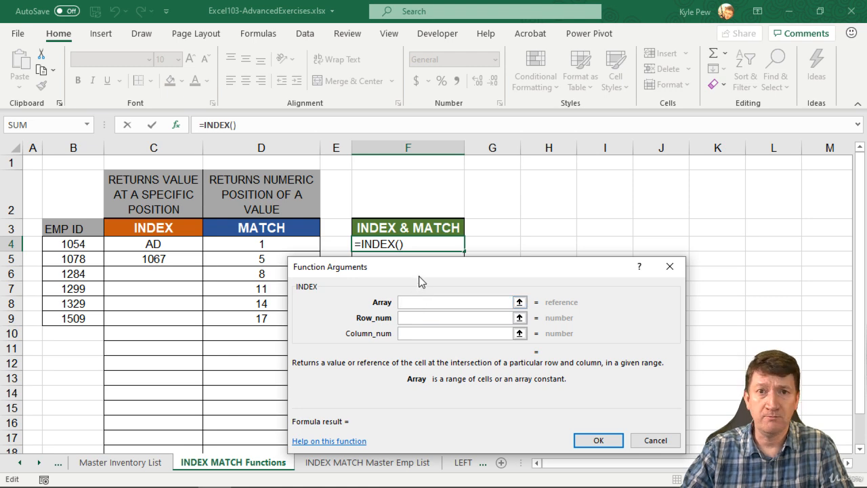
left_click_drag(419, 270, 375, 142)
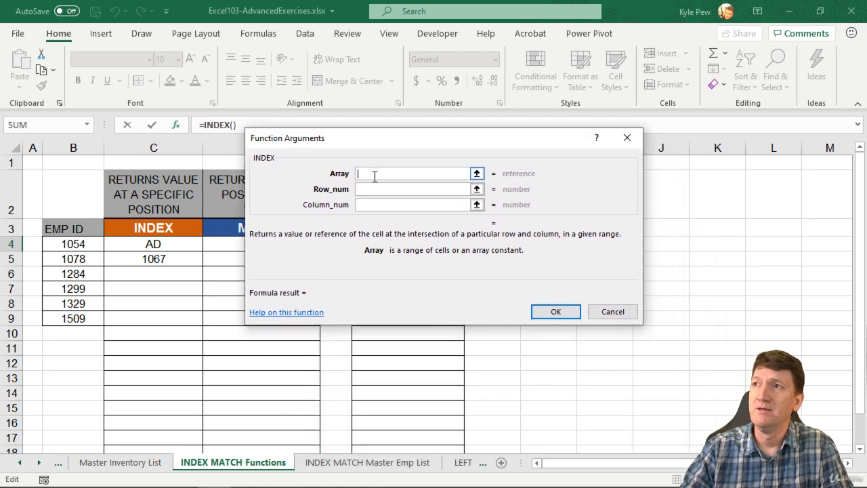
left_click(343, 465)
left_click_drag(400, 142, 532, 242)
left_click(218, 166)
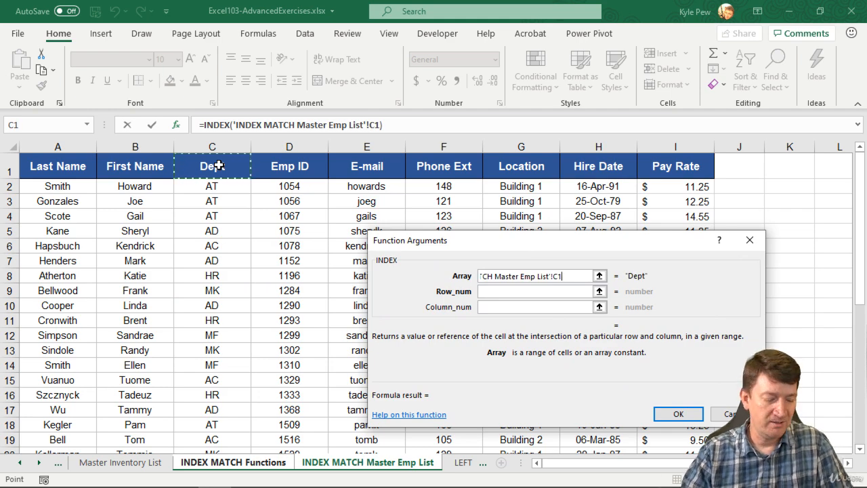
key("ctrl+shift+Down")
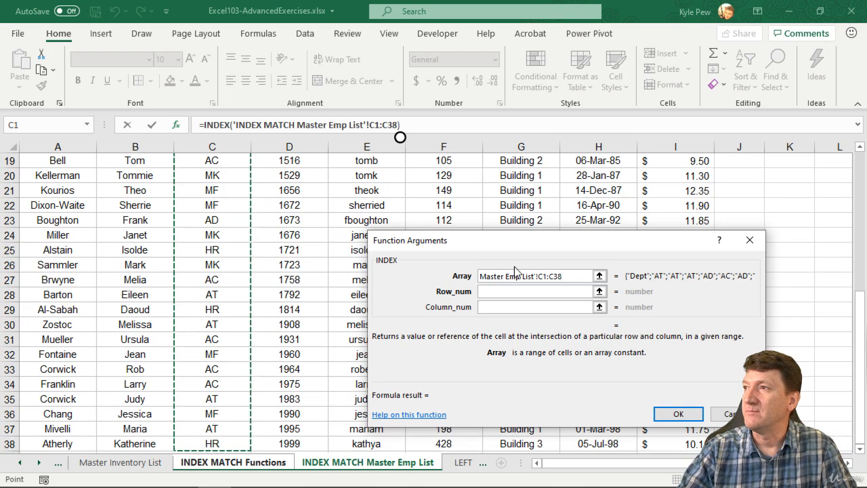
left_click_drag(566, 276, 545, 277)
key("F4")
Begin a nested Match( function in INDEX's Row_num argument
left_click(542, 291)
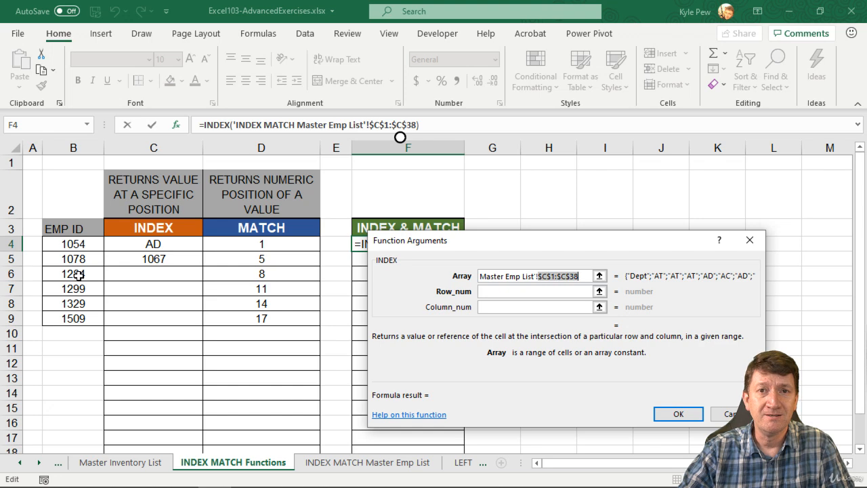
left_click(492, 292)
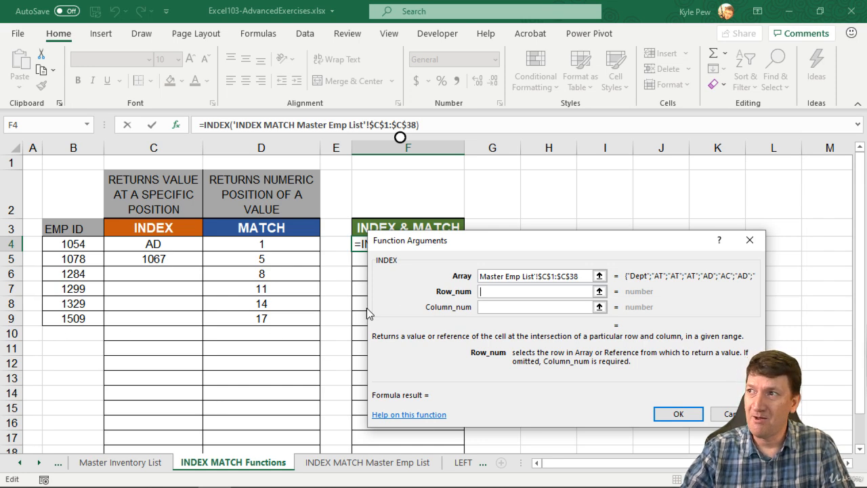
left_click(504, 293)
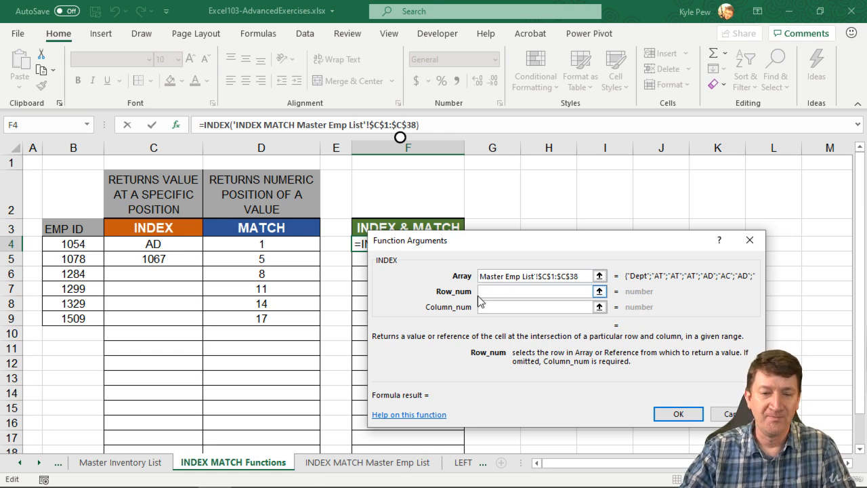
type("Ma")
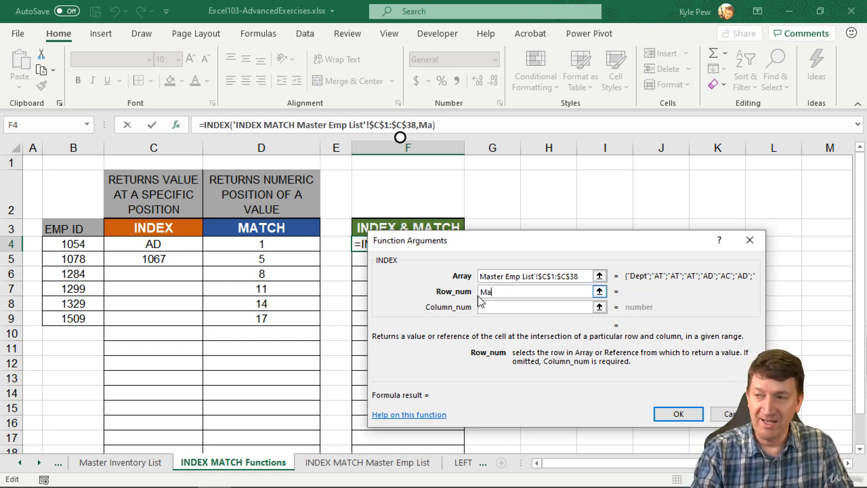
type("tch(")
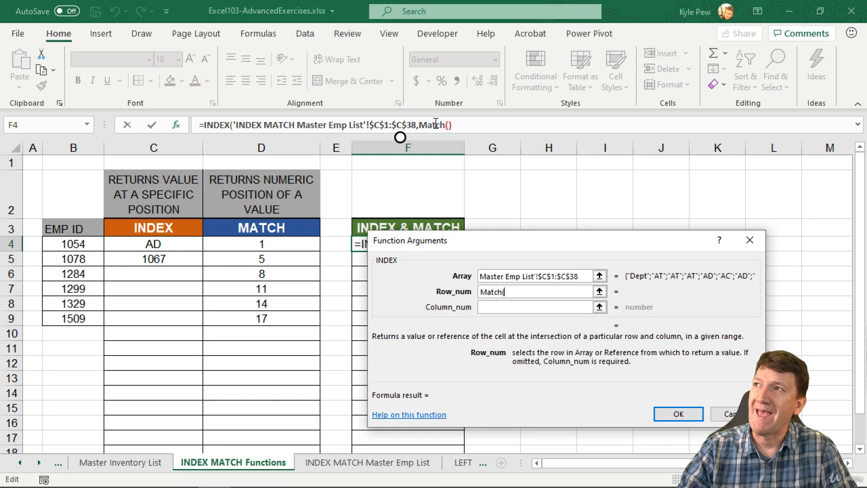
Switch the function arguments between the nested MATCH and the outer INDEX, ending on MATCH
left_click(435, 124)
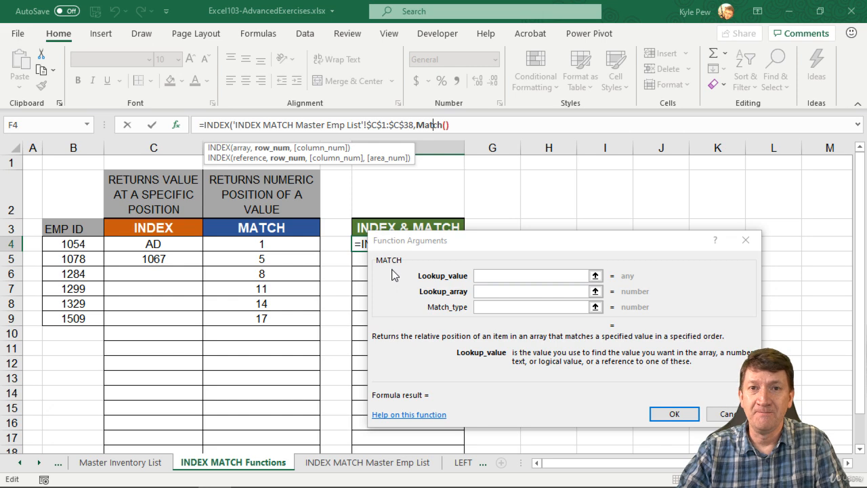
left_click(217, 124)
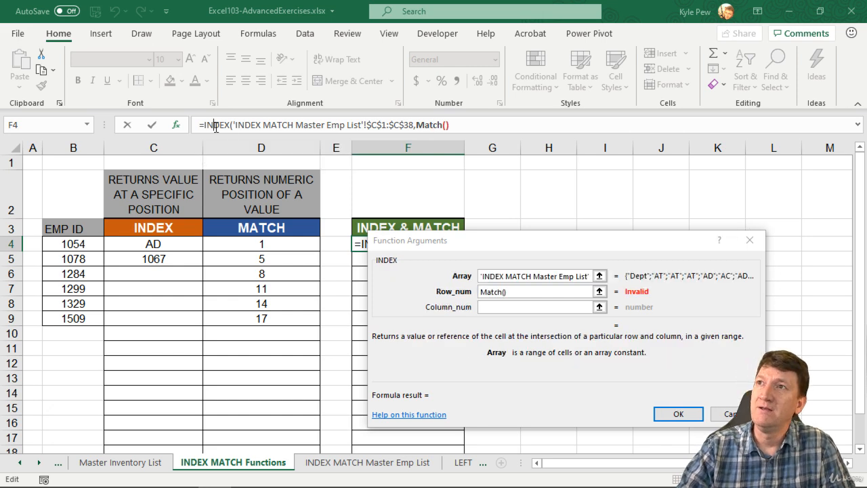
left_click(482, 291)
left_click(416, 124)
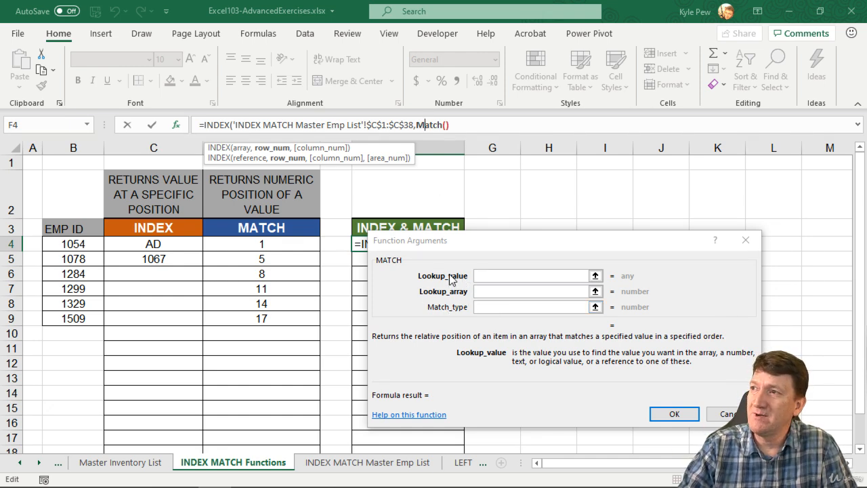
Set MATCH's Lookup_value to B4 and its Lookup_array to the Emp ID range $D$1:$D$38 on INDEX MATCH Master Emp List
left_click(490, 275)
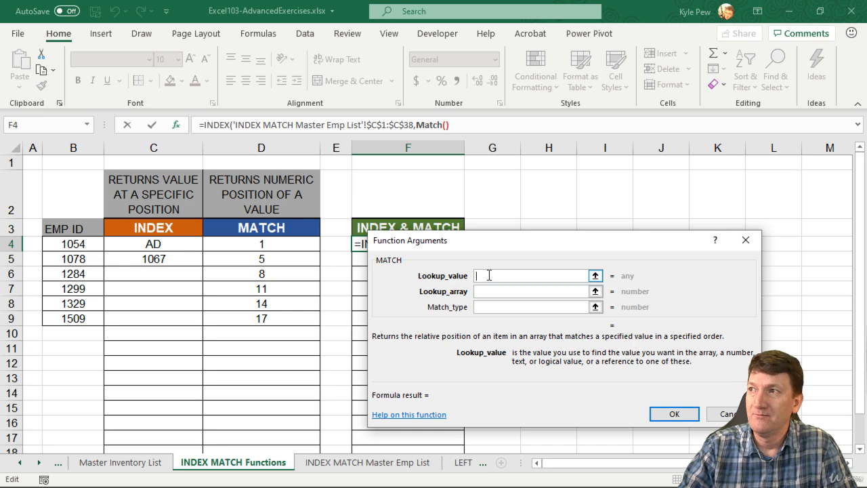
left_click(65, 242)
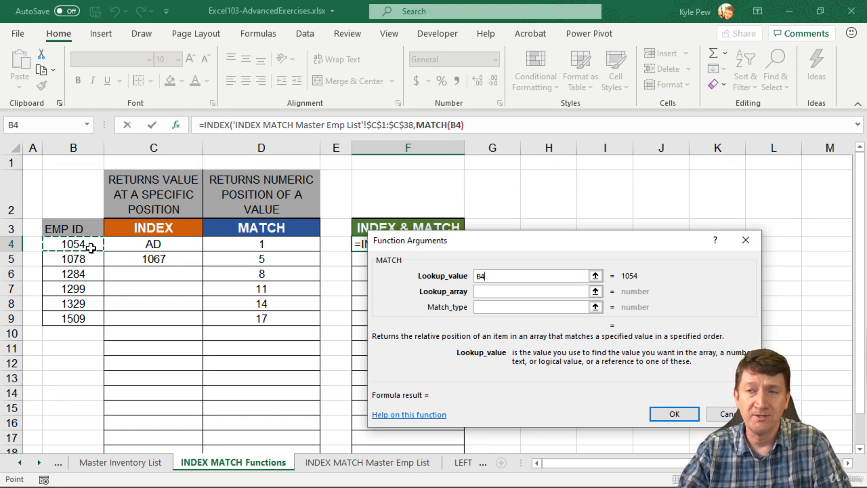
left_click(487, 291)
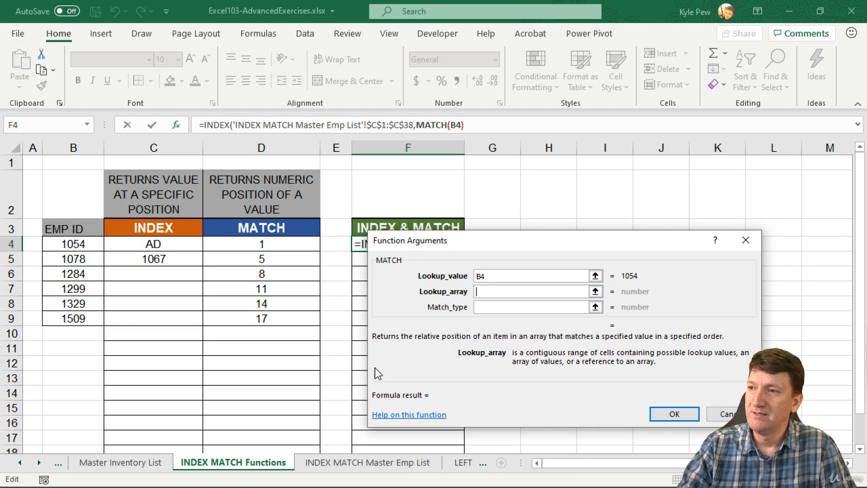
left_click(342, 466)
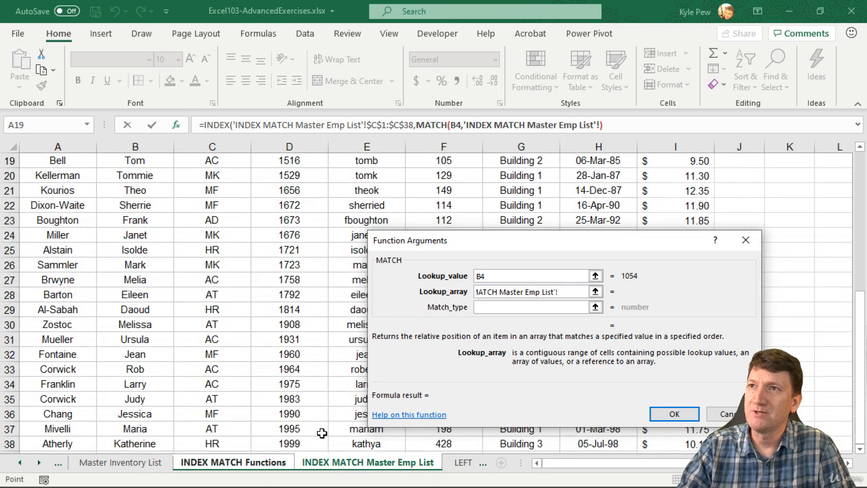
scroll(207, 330, "up", 6)
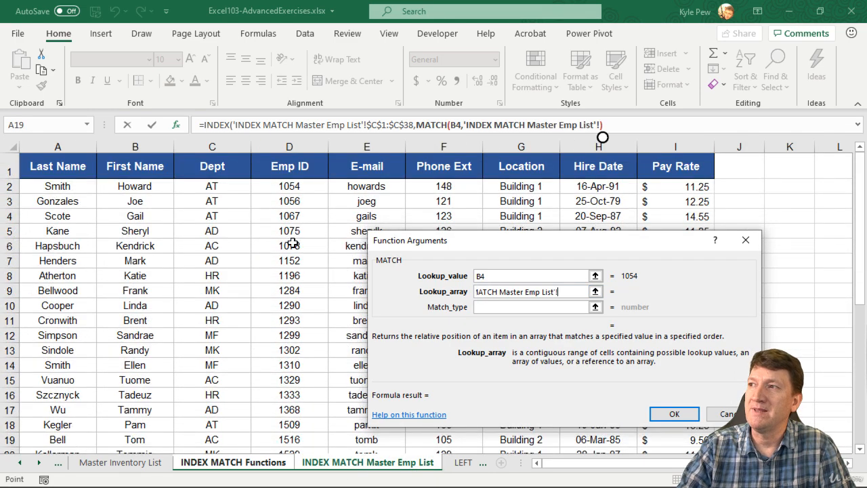
left_click(297, 166)
key("ctrl+shift+Down")
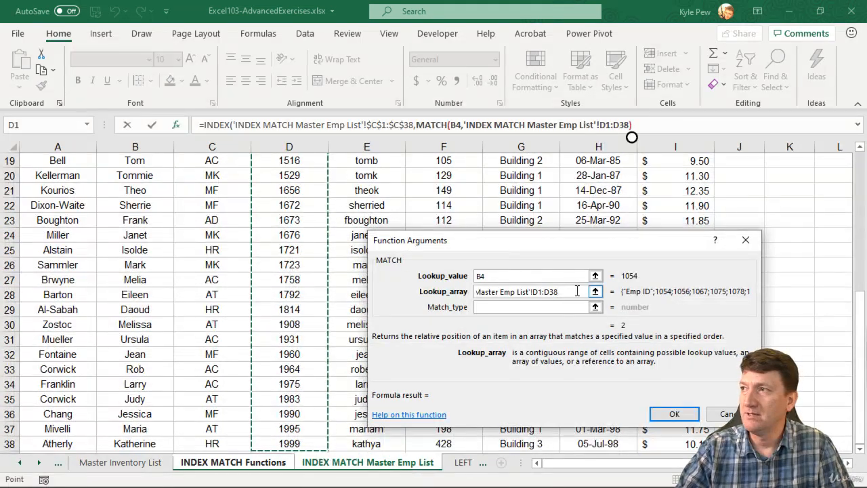
left_click_drag(559, 291, 535, 291)
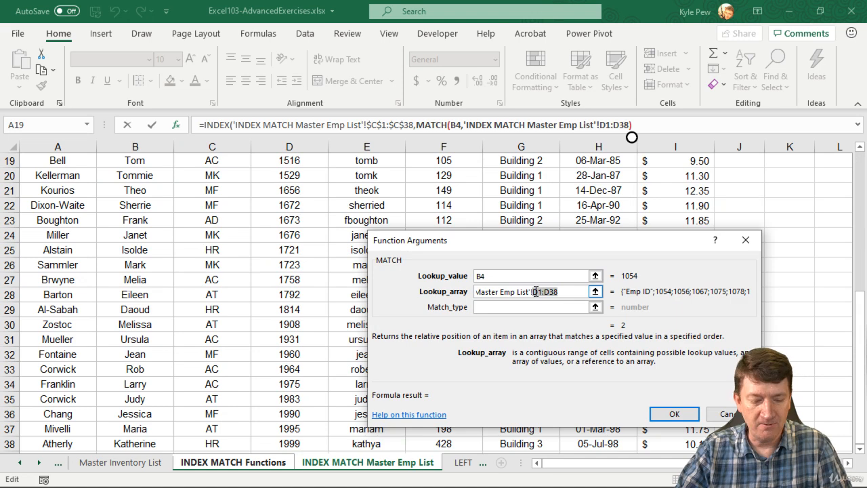
key("F4")
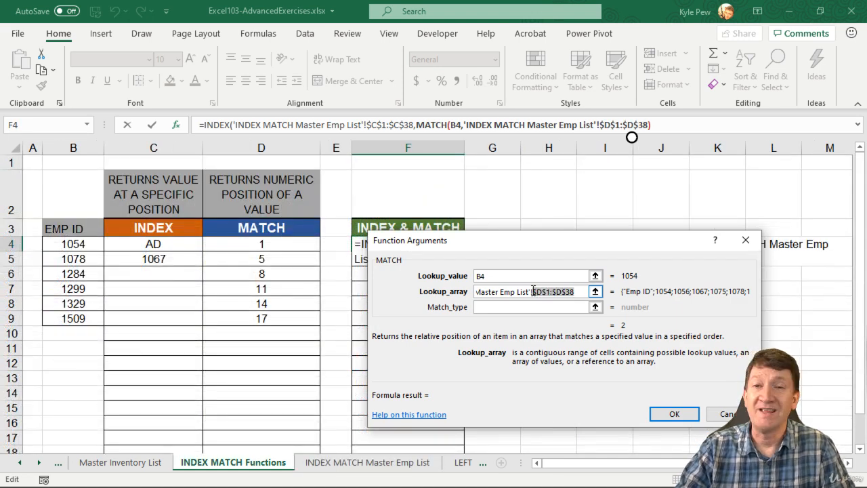
Set the nested MATCH's Match_type to 0, return to the outer INDEX arguments and complete the formula in F4
left_click(494, 307)
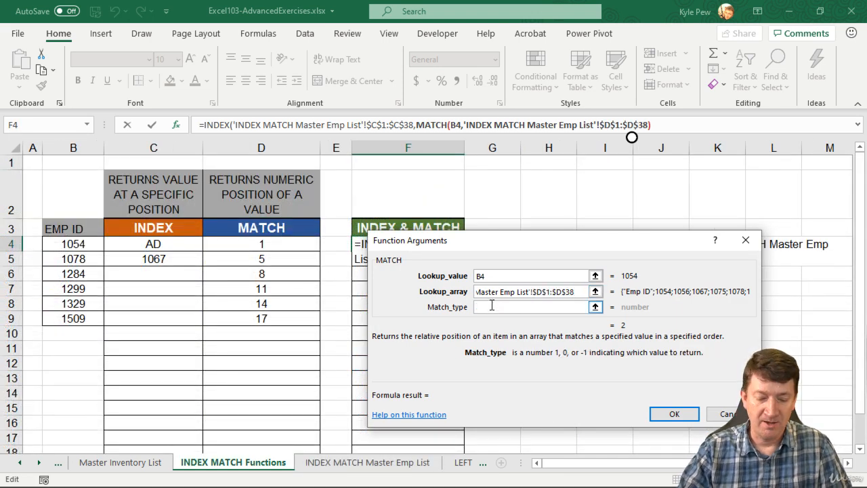
type("0")
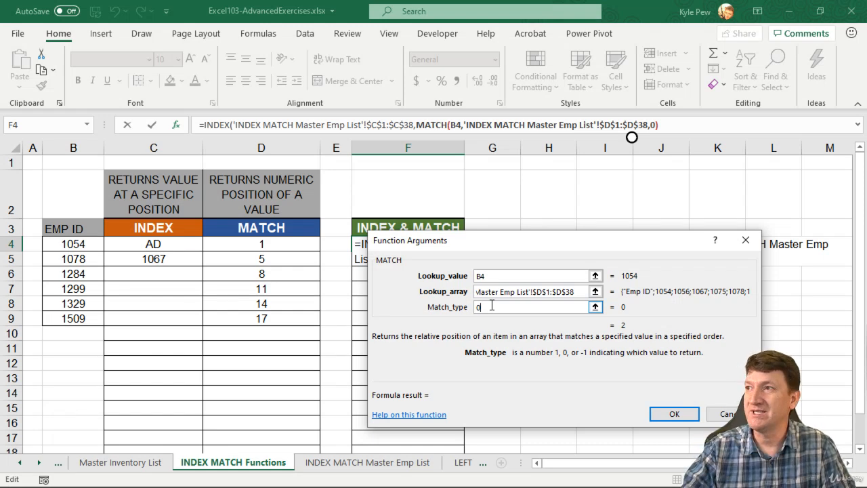
left_click(215, 125)
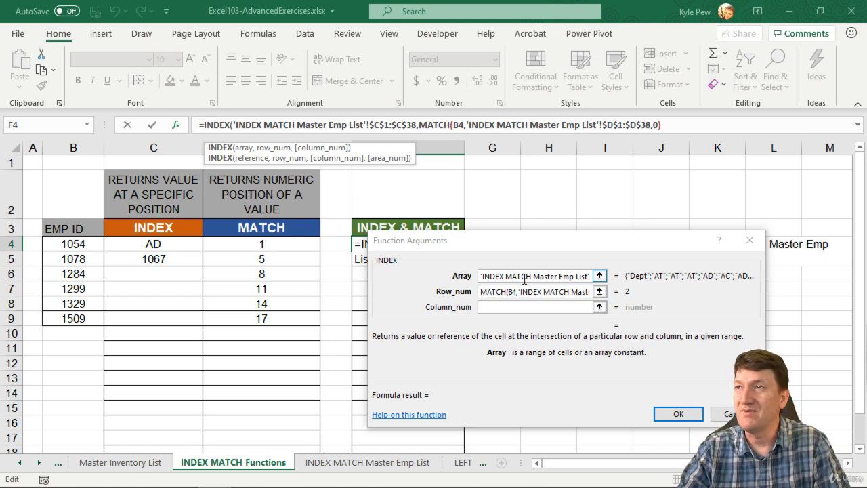
left_click(676, 414)
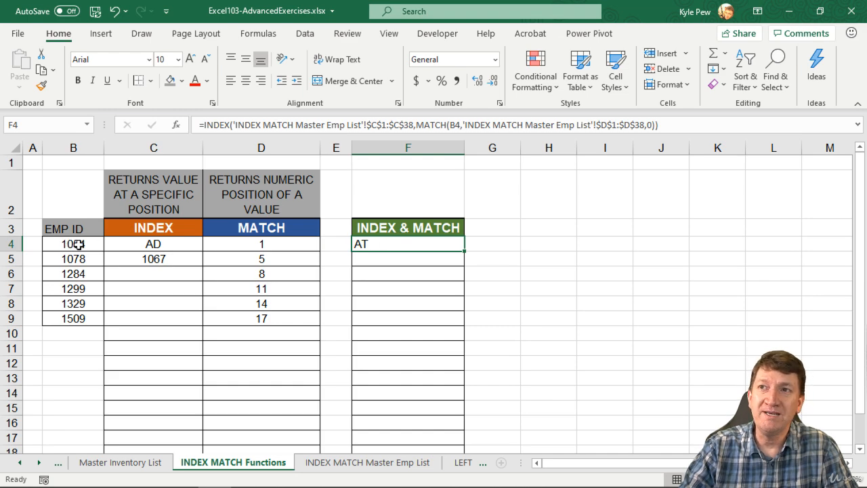
Check the department for B4's Emp ID on INDEX MATCH Master Emp List, and fill the F4 formula down through F9
left_click(342, 467)
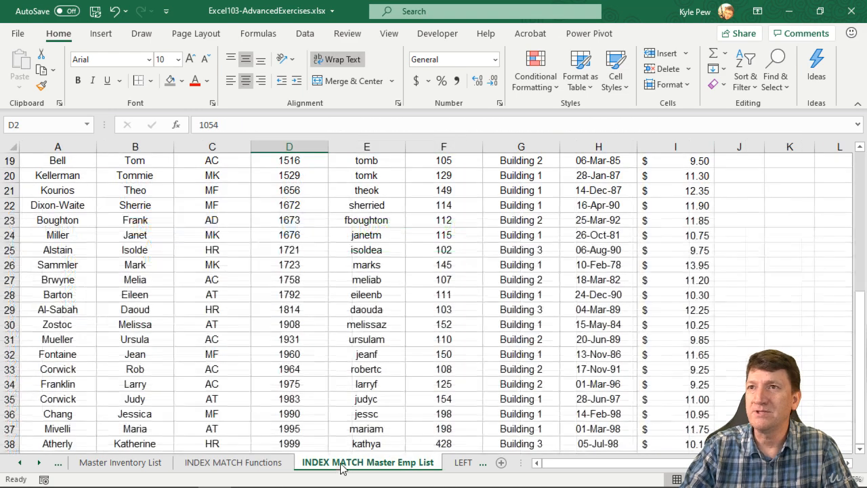
scroll(316, 305, "up", 6)
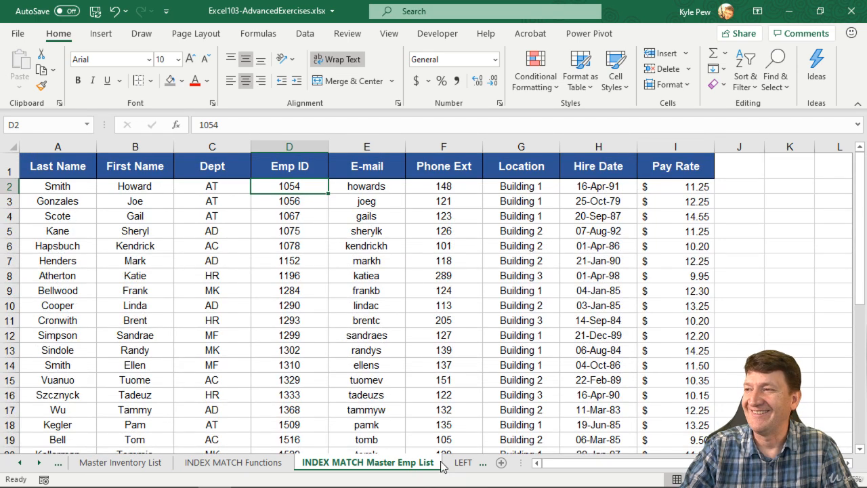
left_click(252, 464)
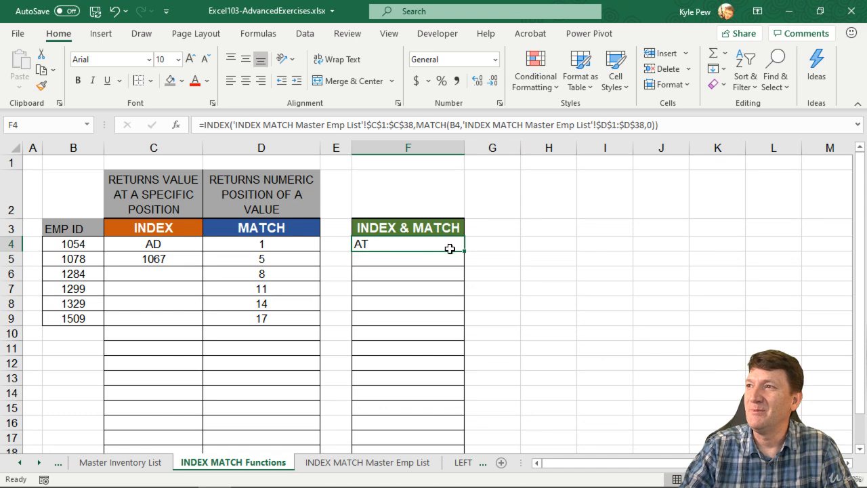
left_click_drag(464, 251, 456, 323)
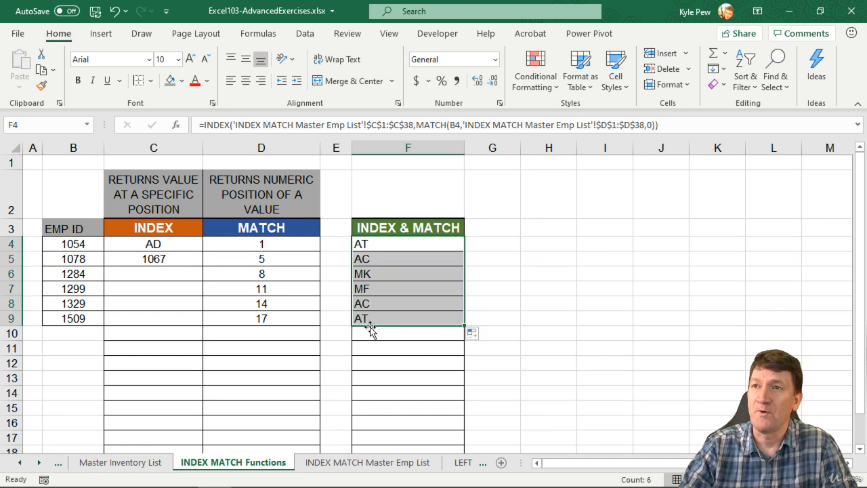
Look up the Emp ID from B7 on INDEX MATCH Master Emp List and compare its Dept entry with the INDEX & MATCH result
left_click(74, 290)
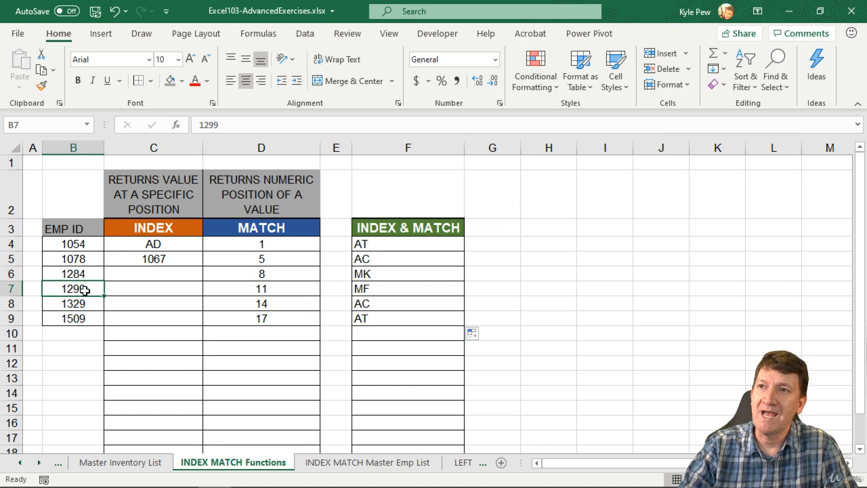
left_click(339, 466)
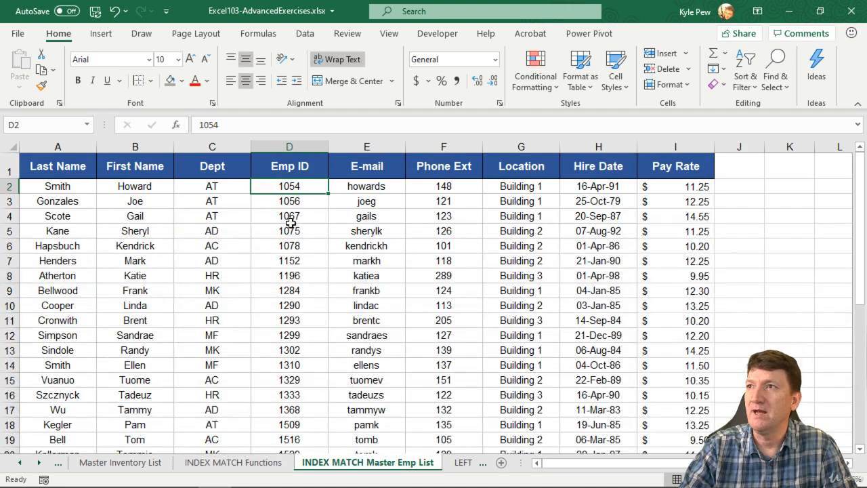
left_click(294, 334)
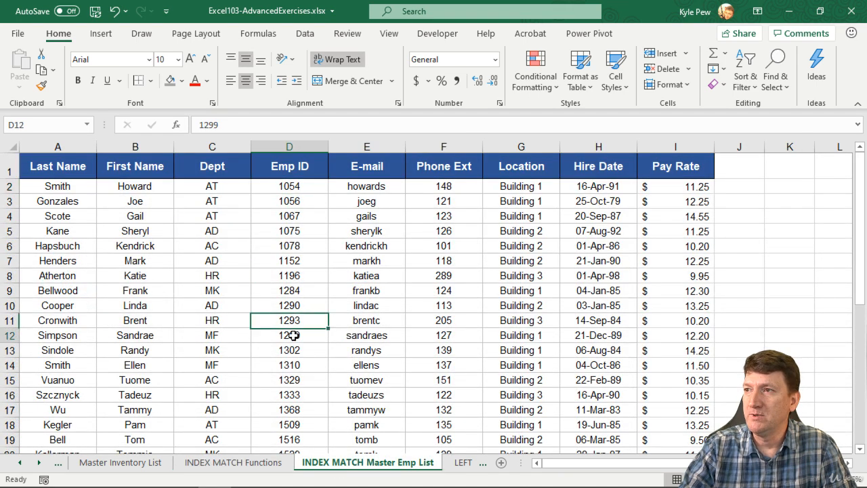
left_click(222, 334)
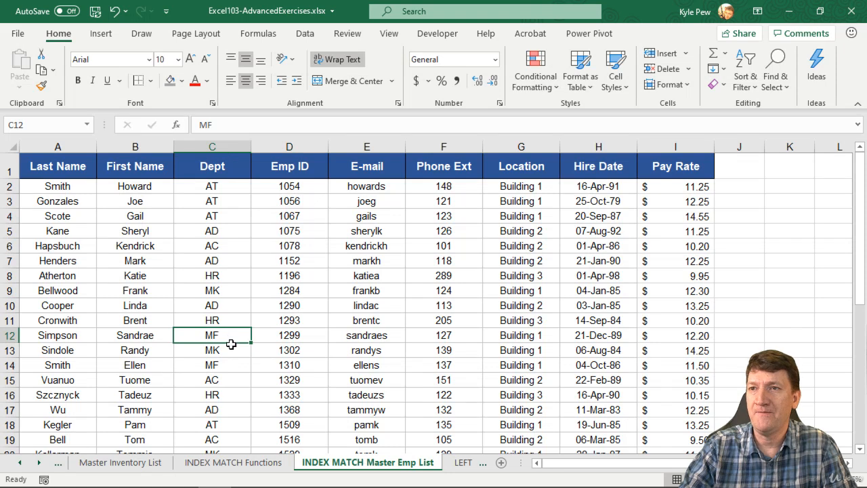
left_click(258, 463)
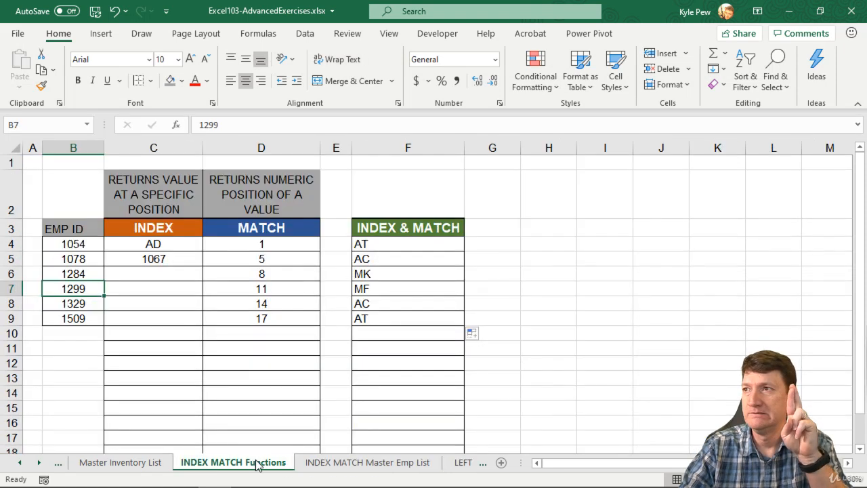
Inspect the copied formulas in F9 and F7, and view the INDEX MATCH Master Emp List sheet they reference
left_click(384, 320)
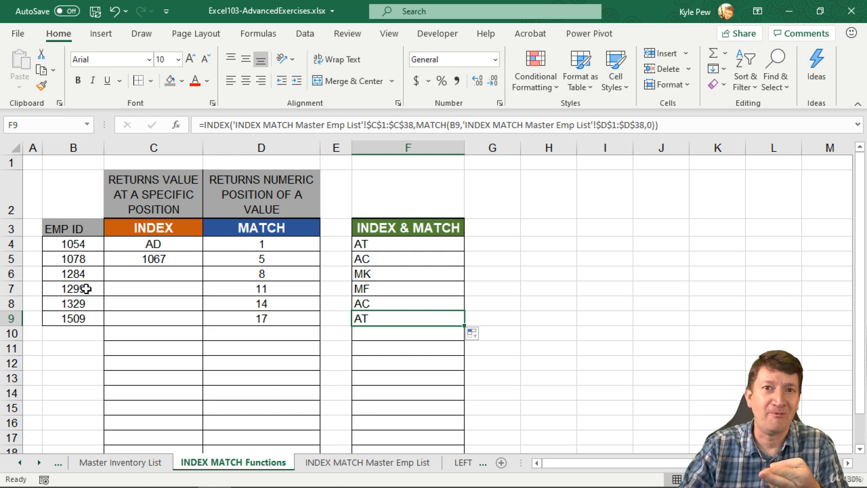
left_click(380, 285)
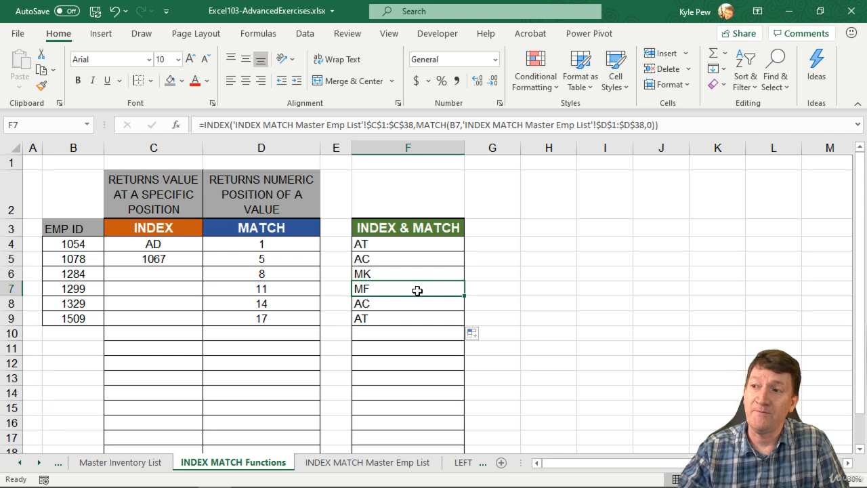
left_click(355, 462)
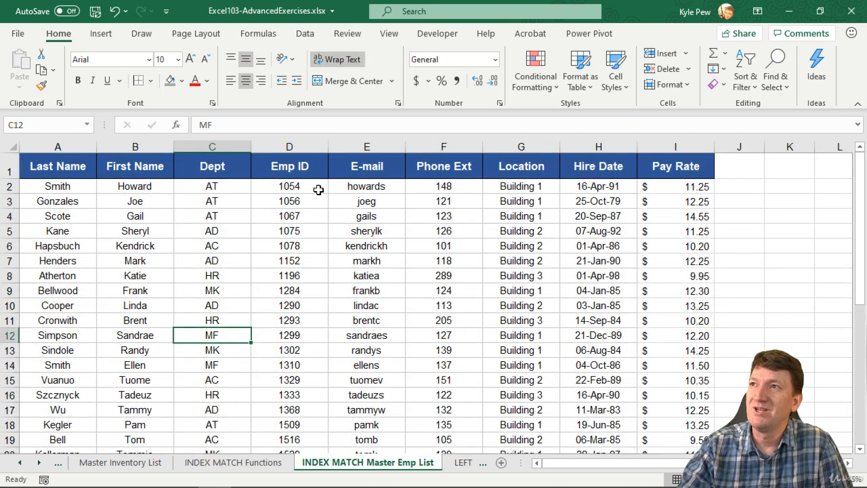